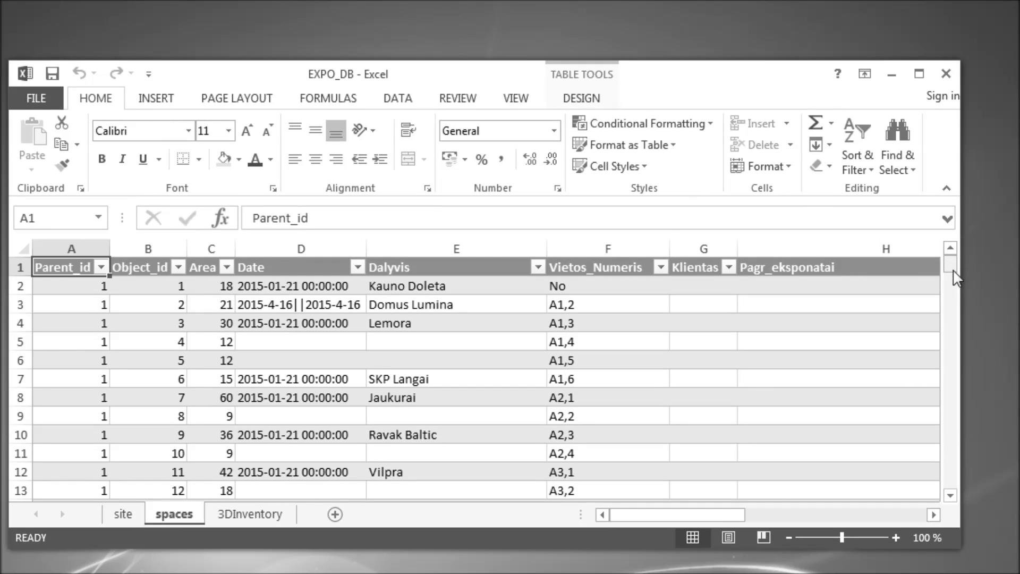
- Look through the spaces records in the EXPO_DB workbook and the additional-equipment floor plan in SketchUp
left_click_drag(950, 266, 951, 315)
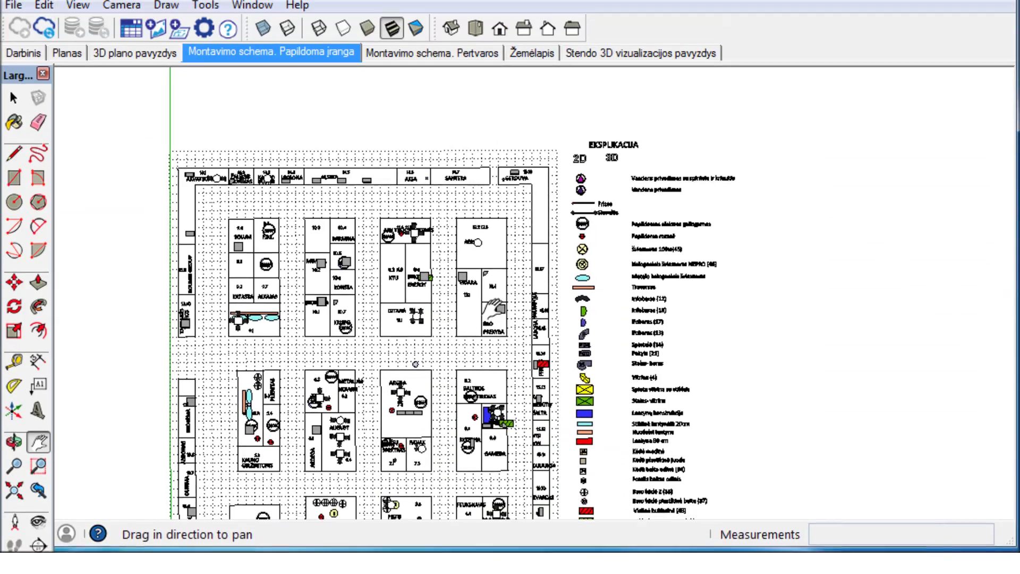
scroll(498, 318, "up", 4)
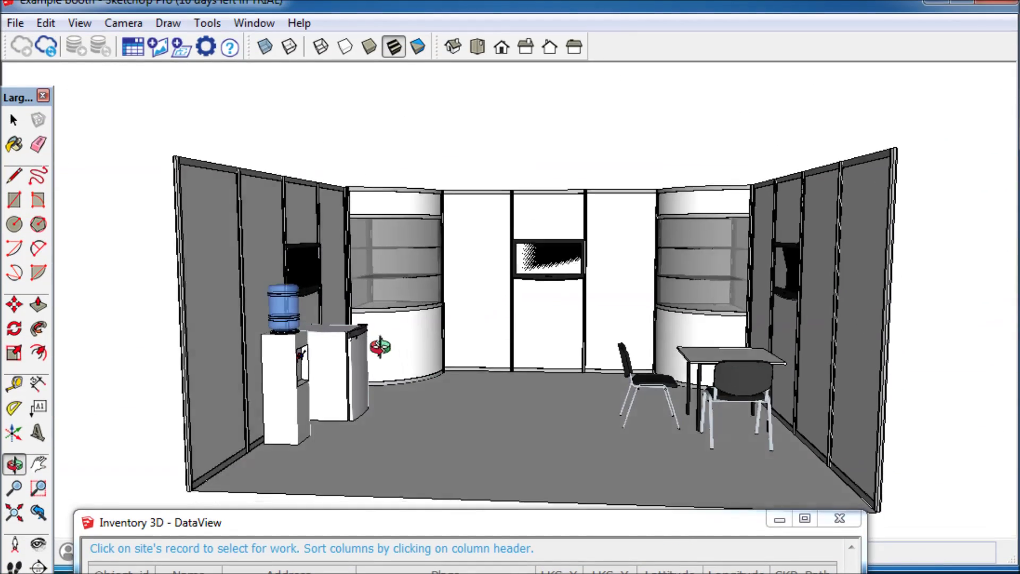
- Inspect the example booth in 3D and from the top view
left_click_drag(379, 347, 408, 369)
left_click(478, 48)
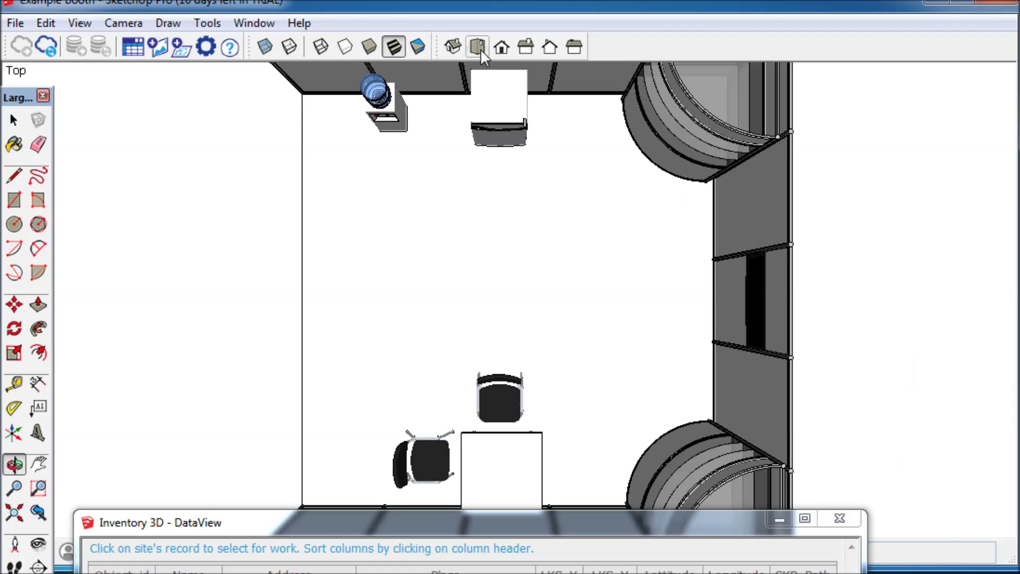
scroll(479, 297, "down", 3)
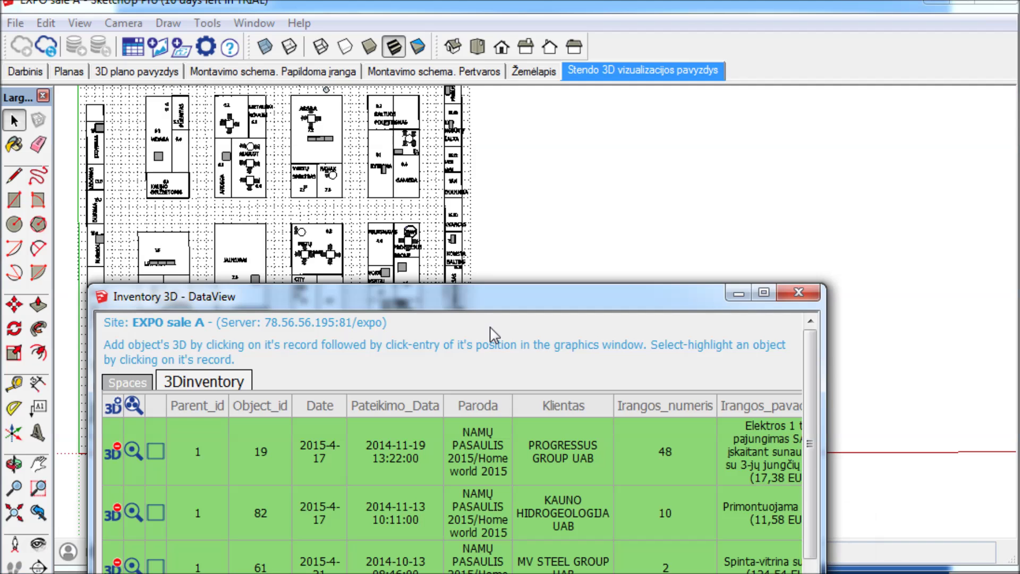
- Highlight the 3D inventory record with Object_id 19 and zoom to its object to examine the surrounding booth
left_click_drag(484, 301, 477, 340)
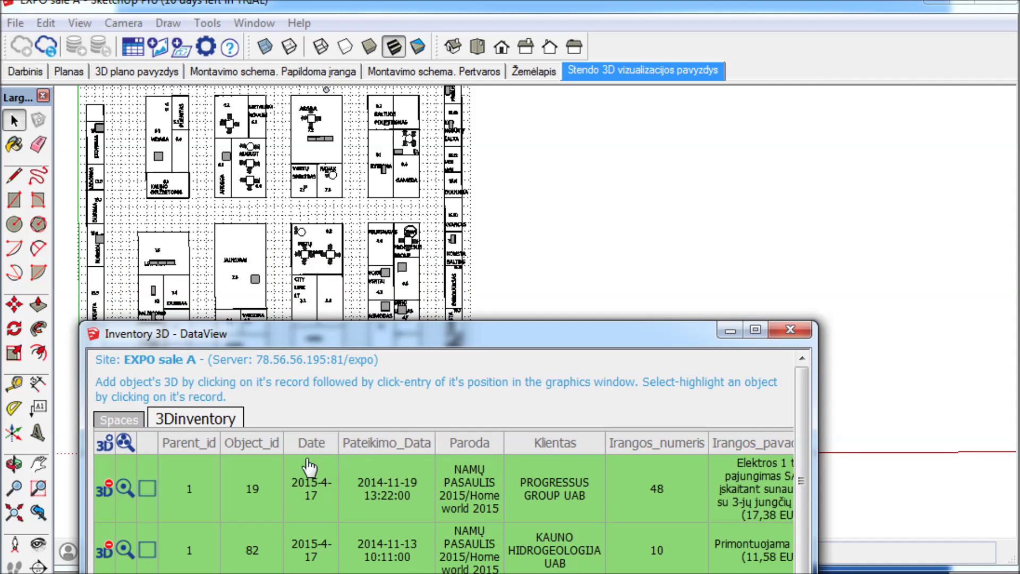
left_click(197, 487)
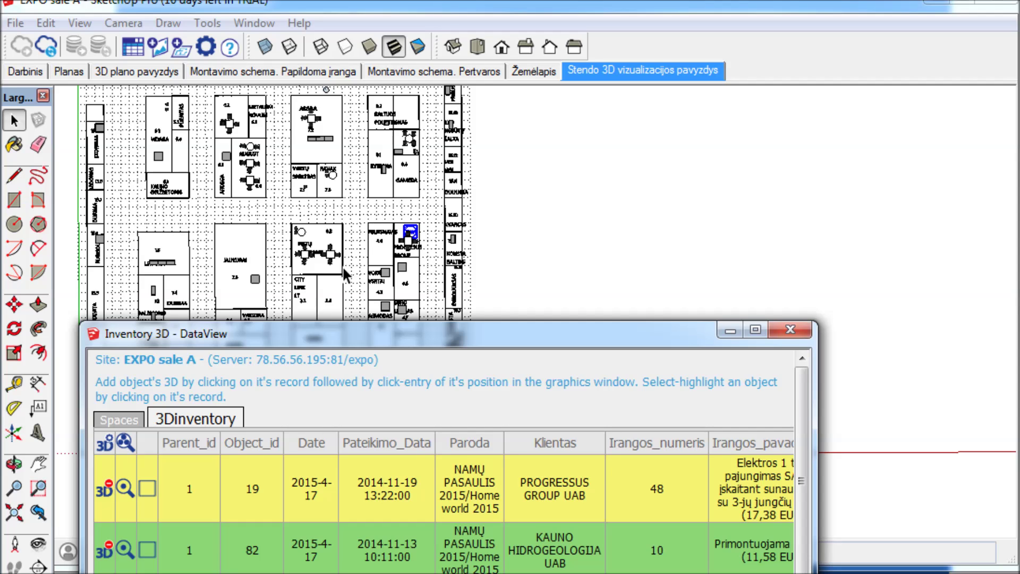
left_click(126, 490)
left_click_drag(291, 332, 287, 543)
scroll(486, 215, "down", 4)
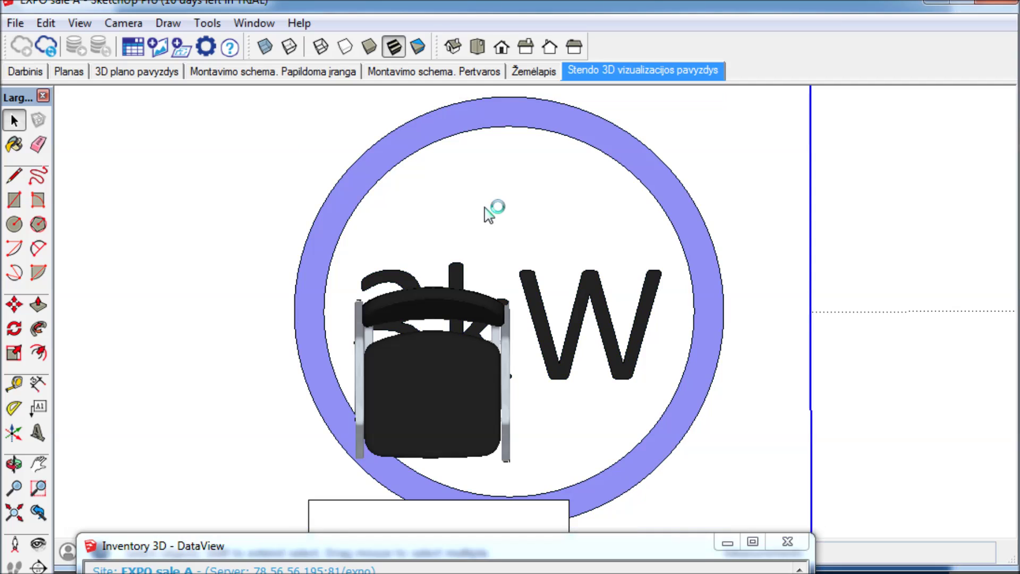
scroll(485, 210, "down", 8)
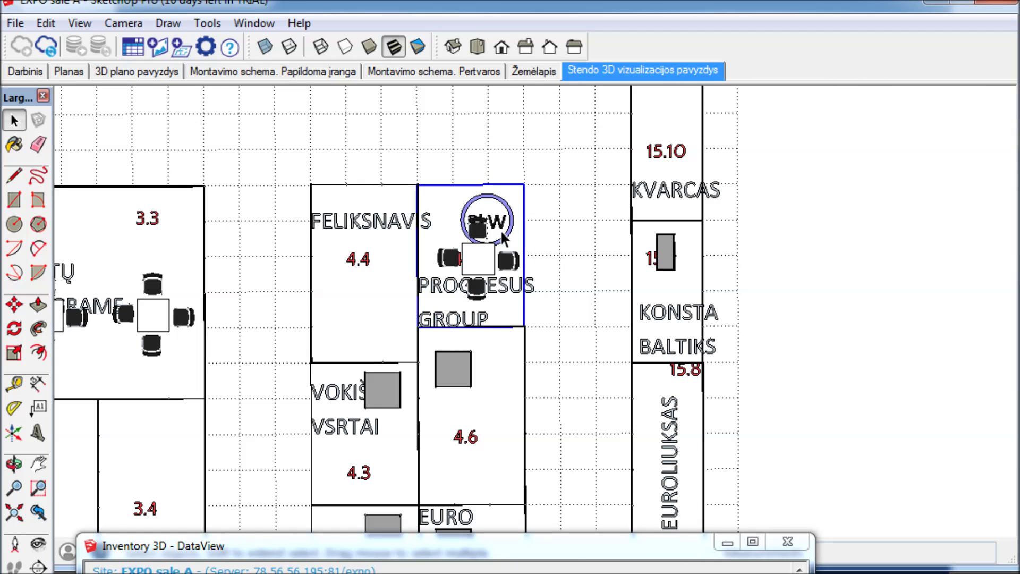
scroll(485, 213, "down", 2)
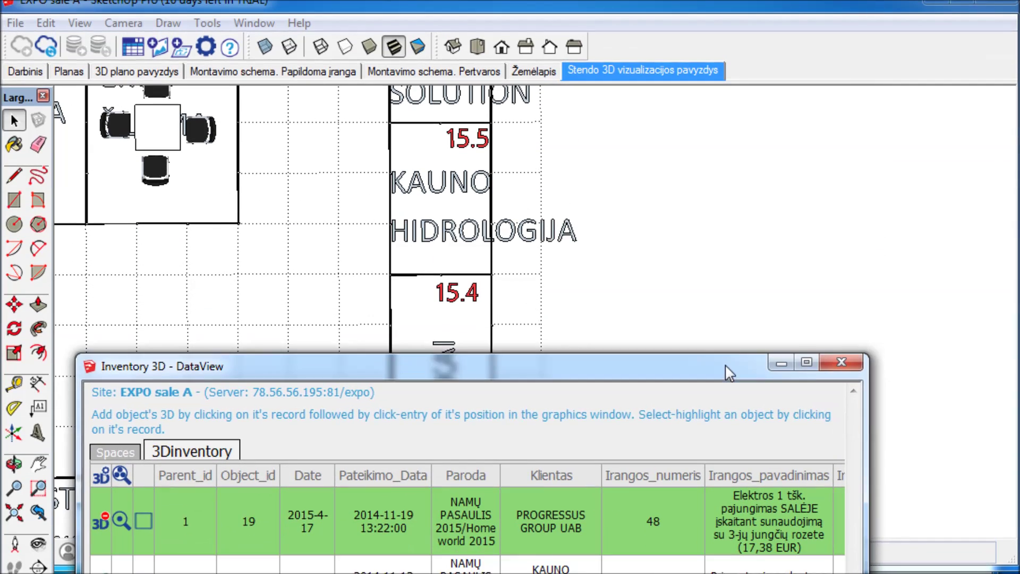
- Insert the Lentyna 30 cm component into booth 15.5, labelled KAUNO HIDROLOGIJA
left_click_drag(728, 372, 727, 279)
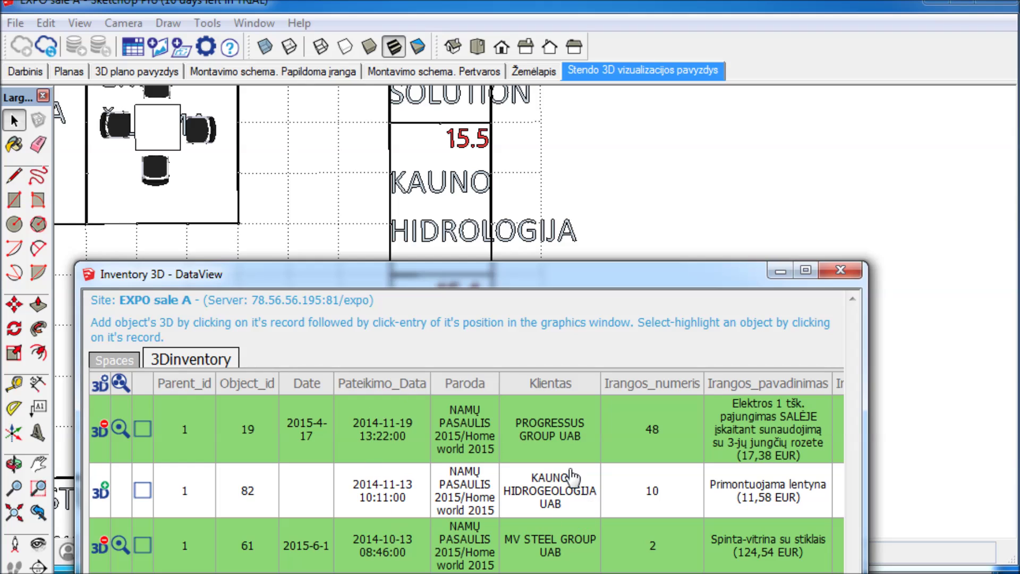
left_click_drag(439, 273, 436, 308)
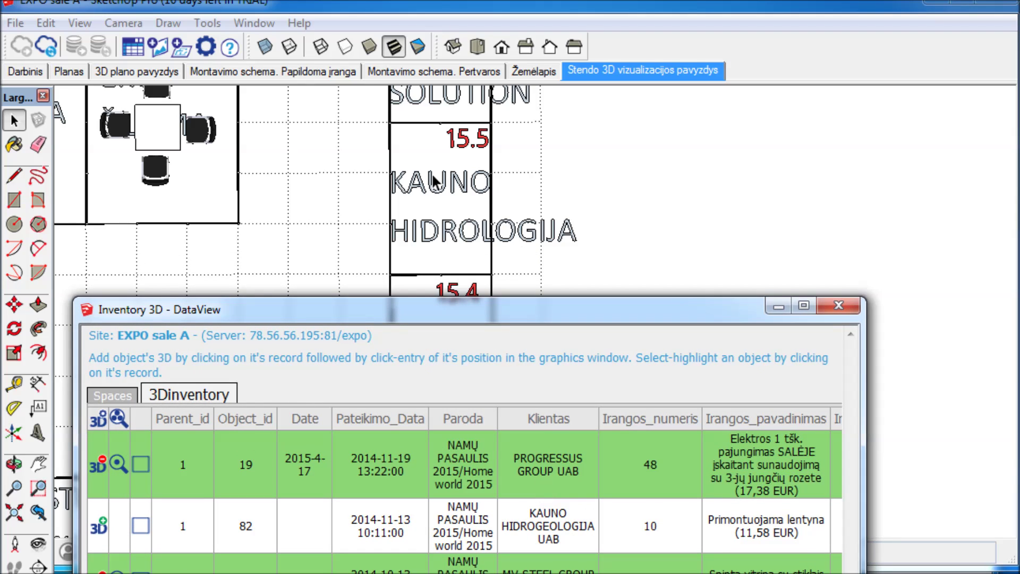
left_click(254, 24)
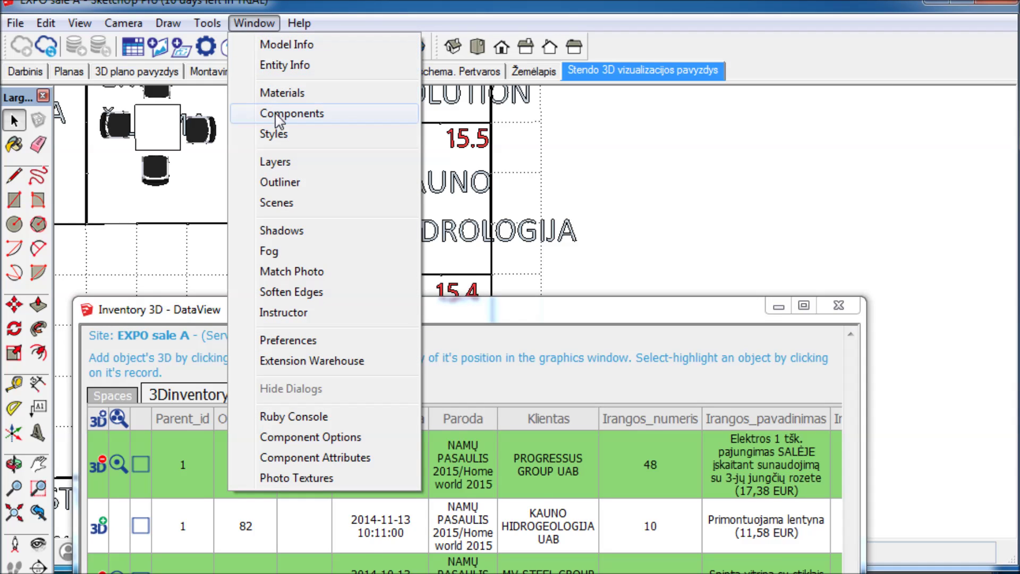
left_click(293, 113)
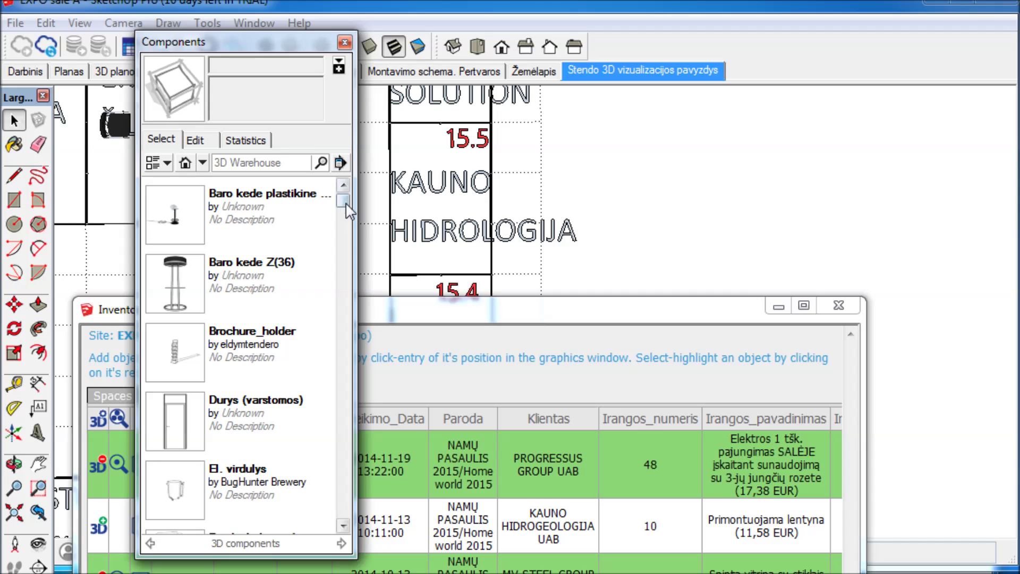
left_click_drag(343, 201, 352, 351)
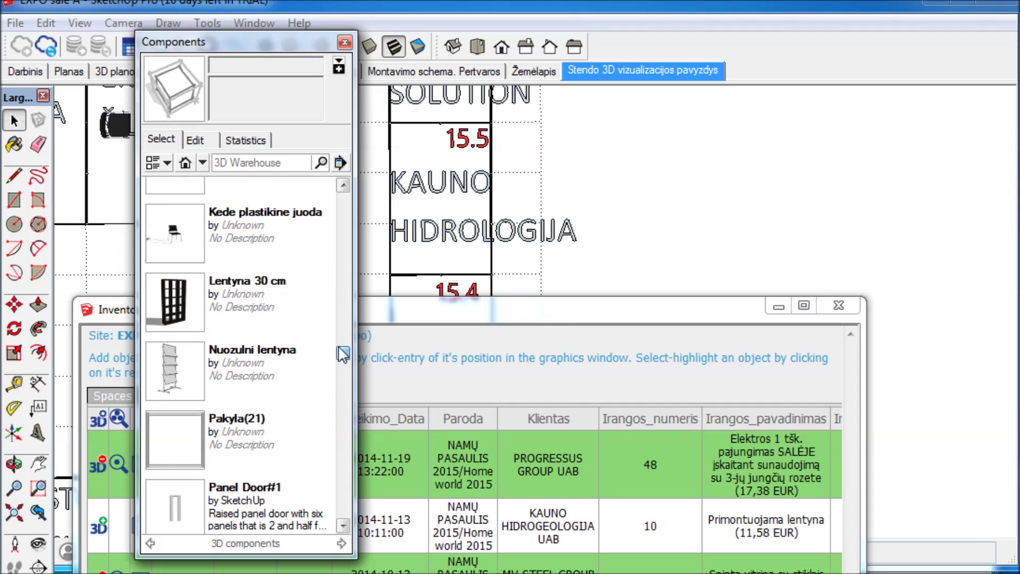
left_click(183, 313)
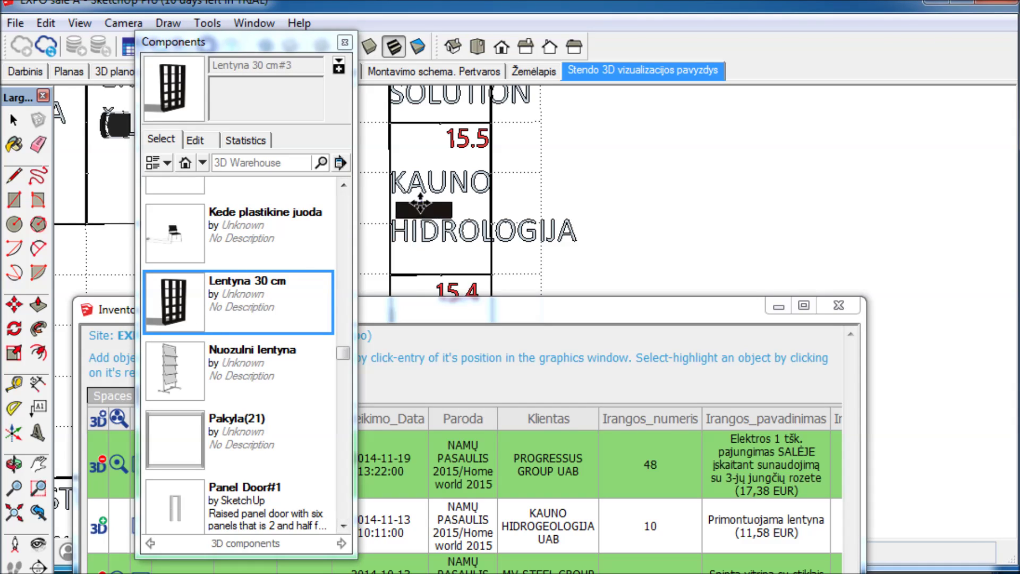
left_click(415, 199)
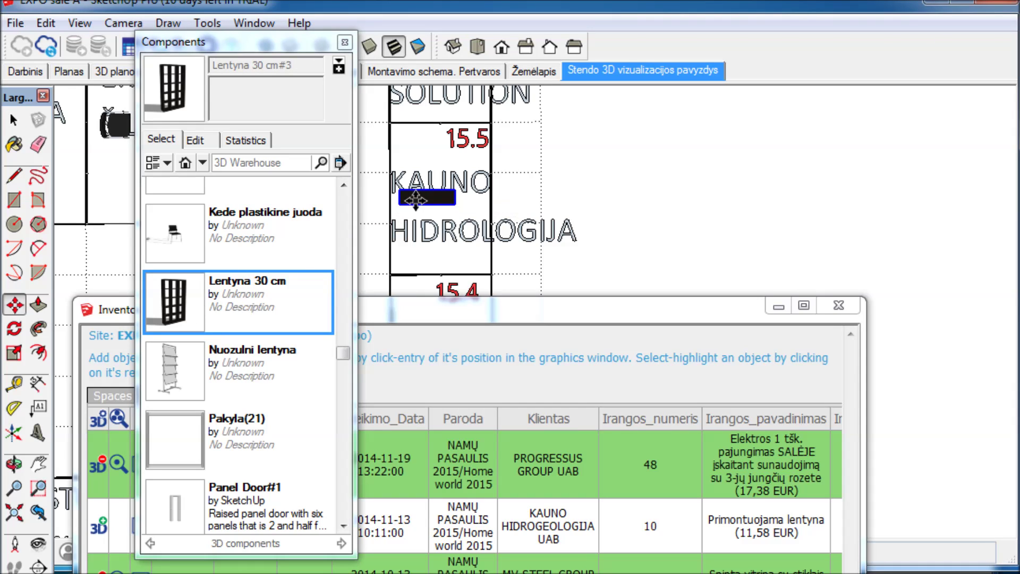
left_click(344, 42)
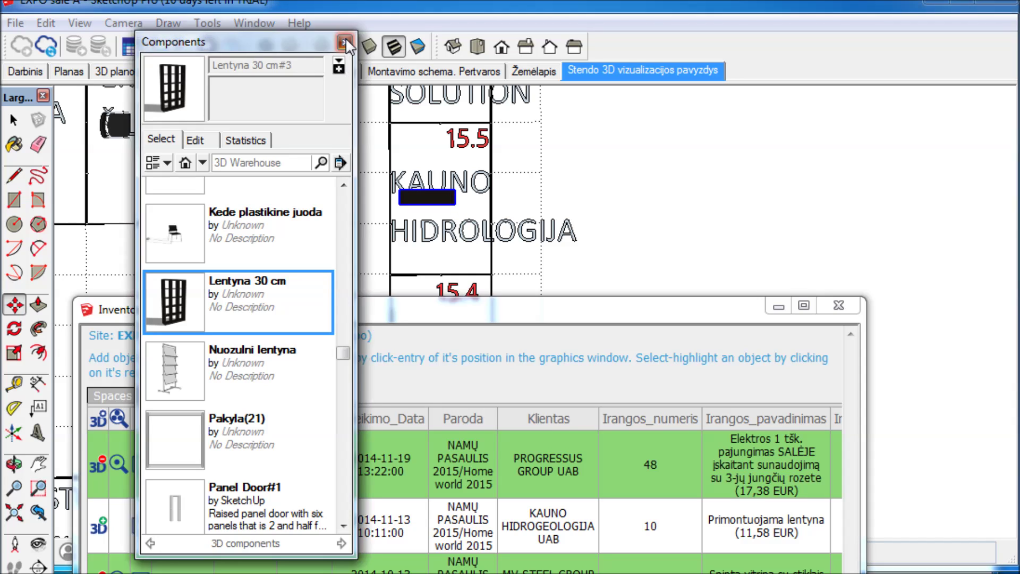
- Link the placed Lentyna 30 cm shelf to the 3D inventory record with Object_id 82
left_click(324, 315)
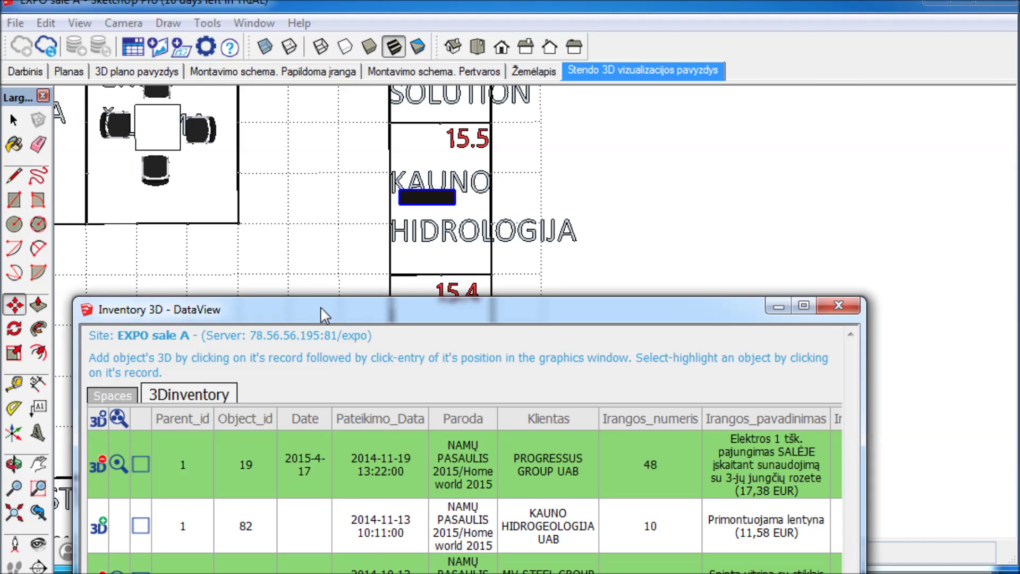
left_click(14, 120)
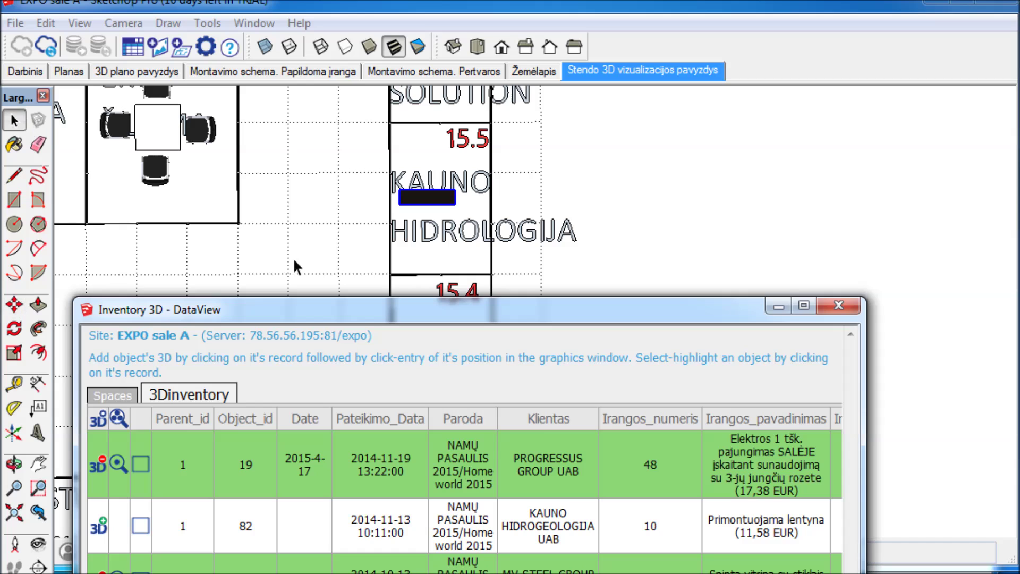
left_click(431, 201)
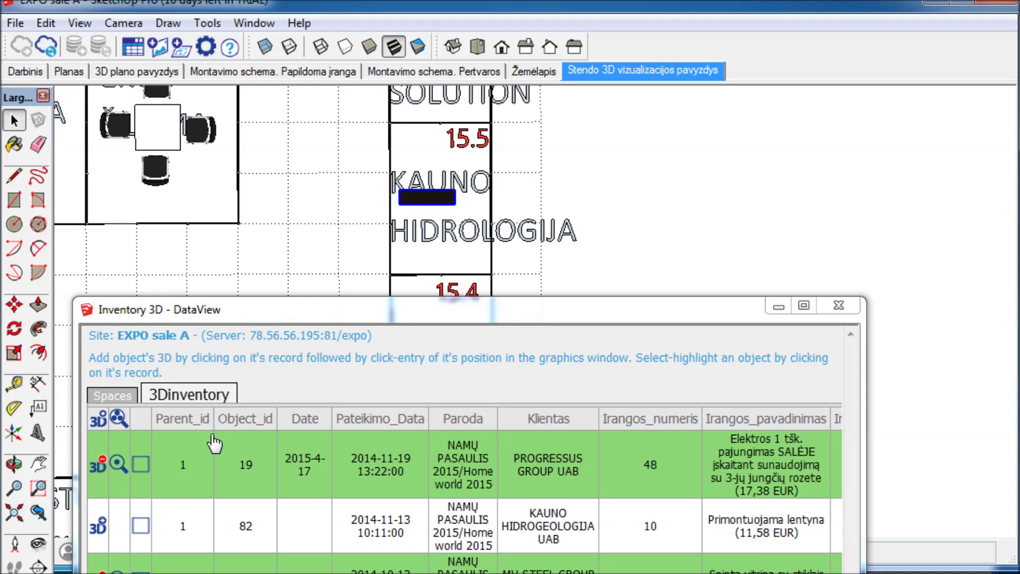
left_click(101, 529)
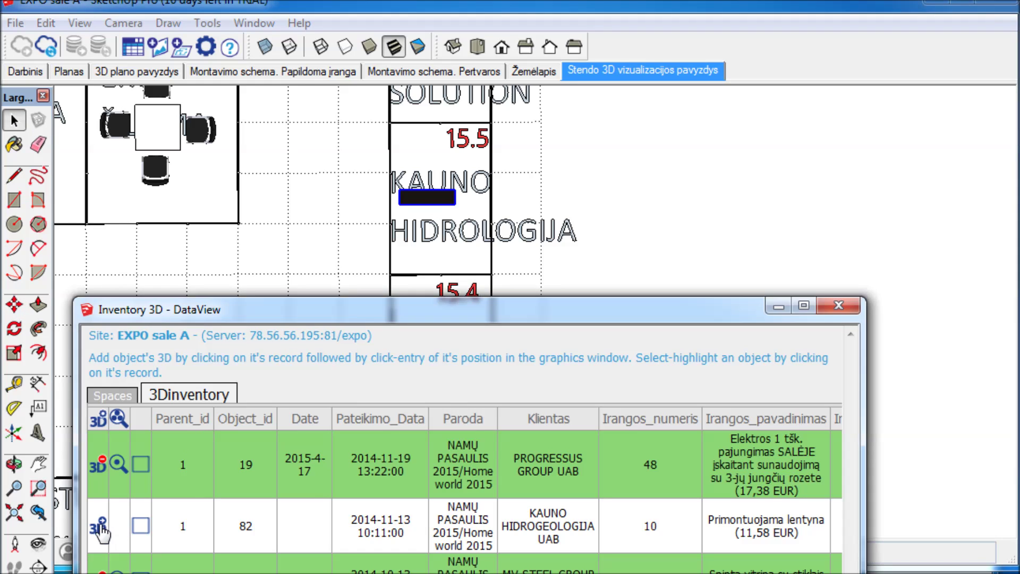
left_click(228, 467)
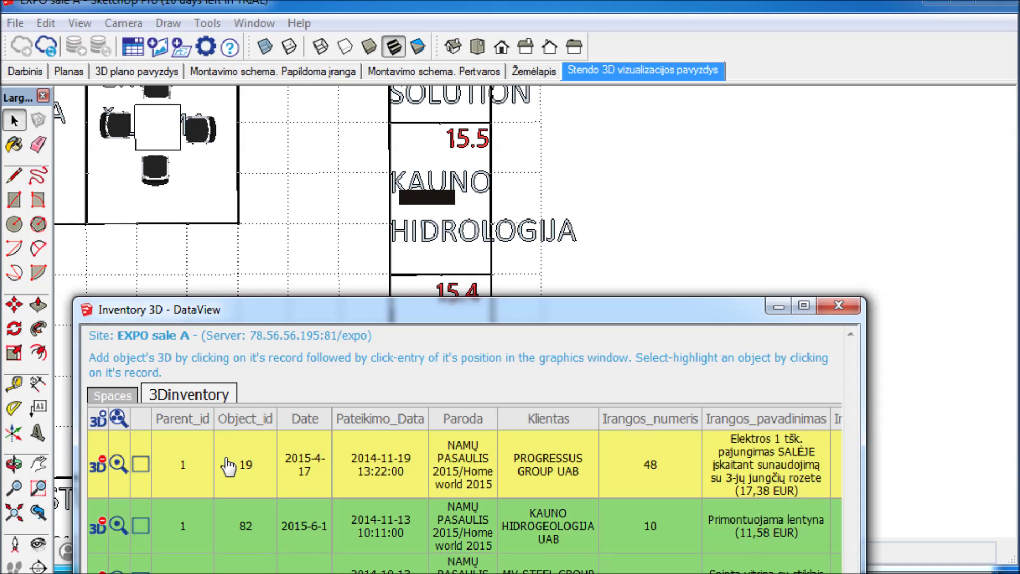
left_click(227, 526)
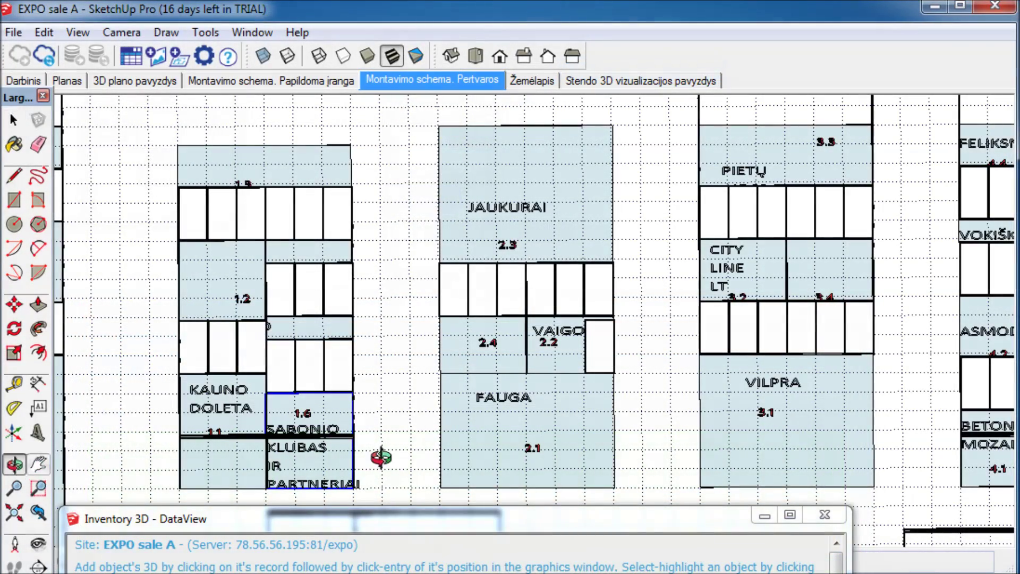
- Stretch the single partition panel at booth 2.2 sideways toward the outer edge of booth 2.4 with the Scale tool
left_click_drag(380, 455, 435, 438)
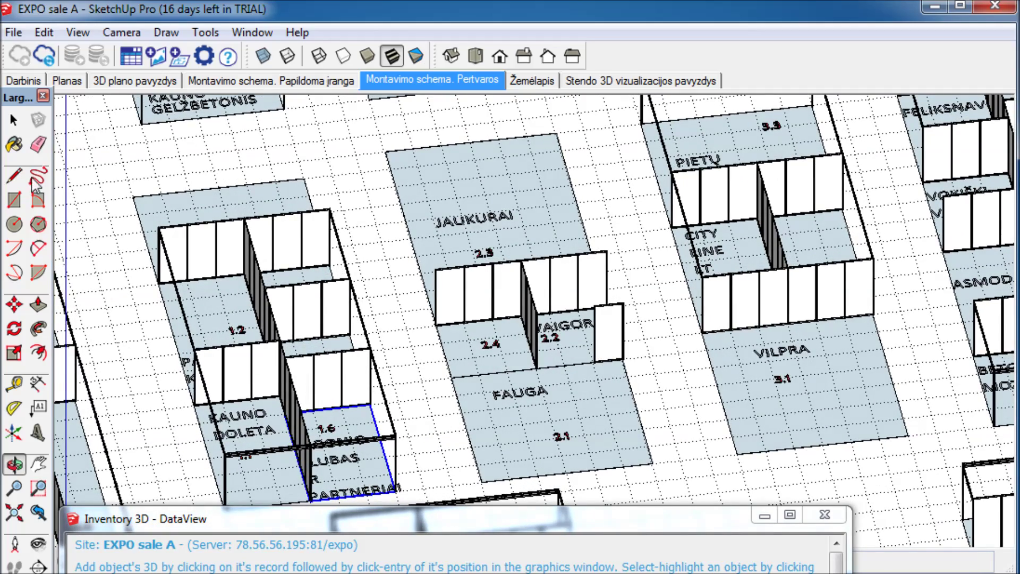
left_click(14, 120)
left_click(611, 340)
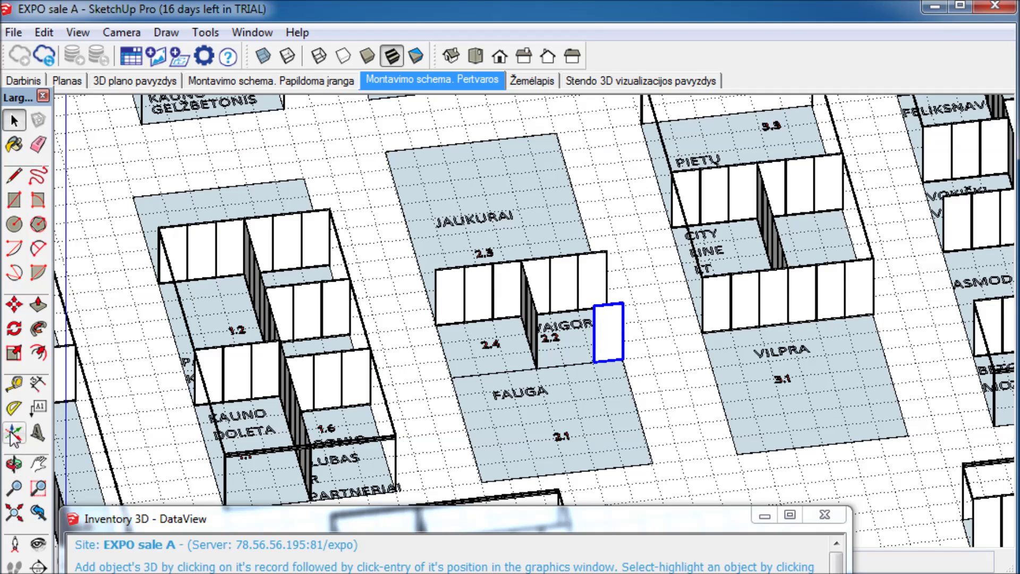
left_click(14, 353)
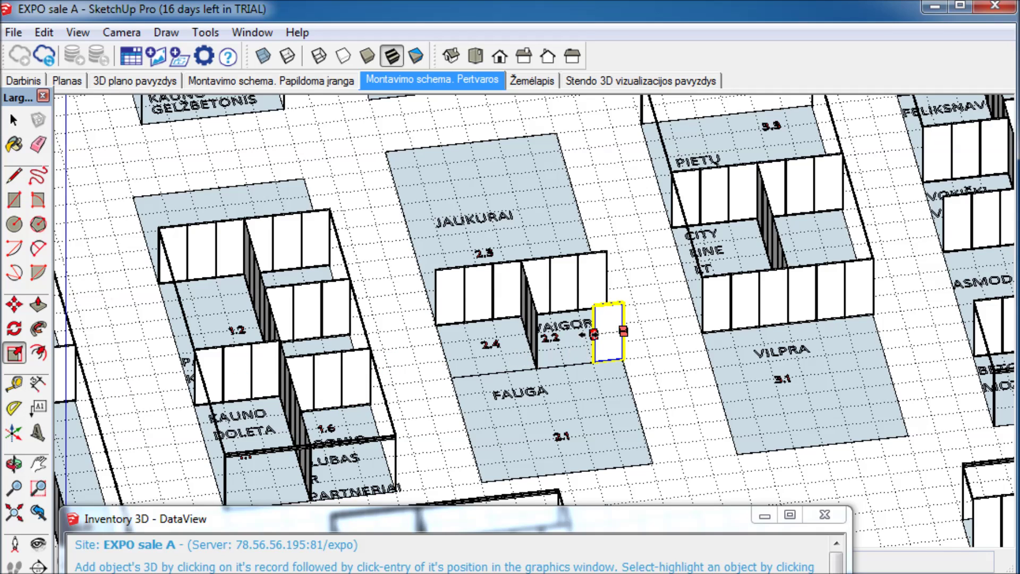
left_click_drag(593, 334, 448, 358)
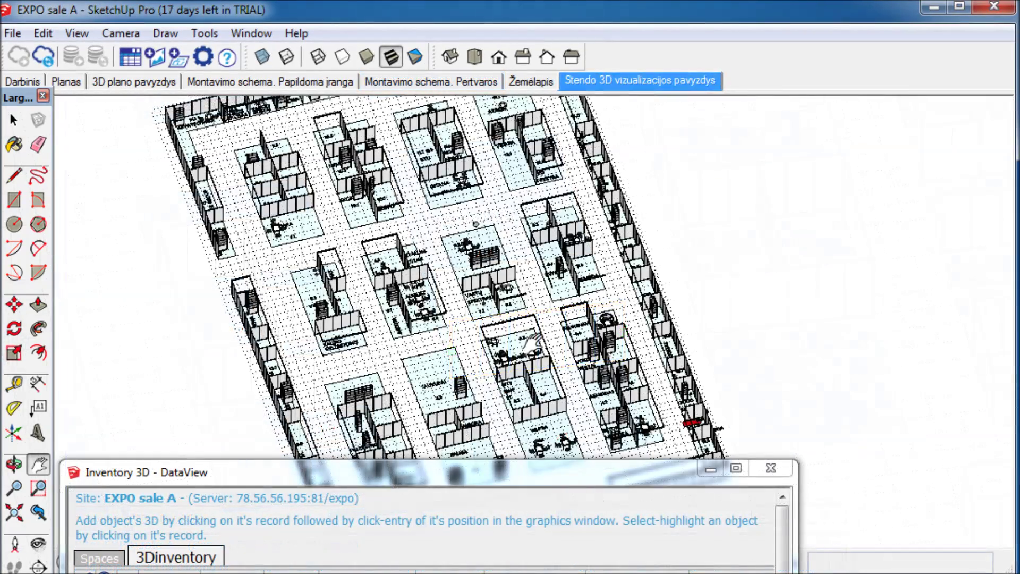
- Open the report generator for the EXPO sale A model
scroll(533, 343, "up", 8)
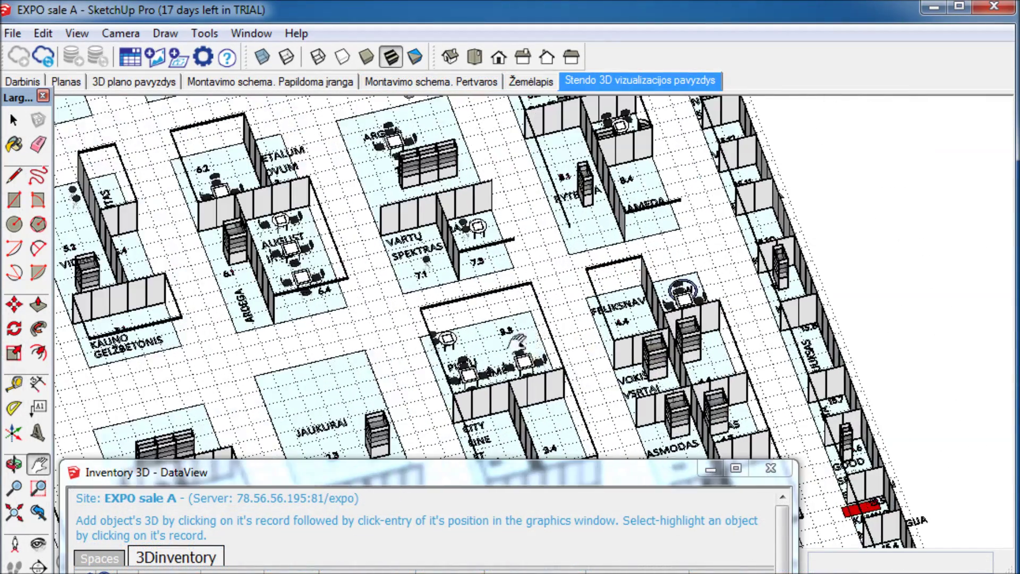
left_click(15, 33)
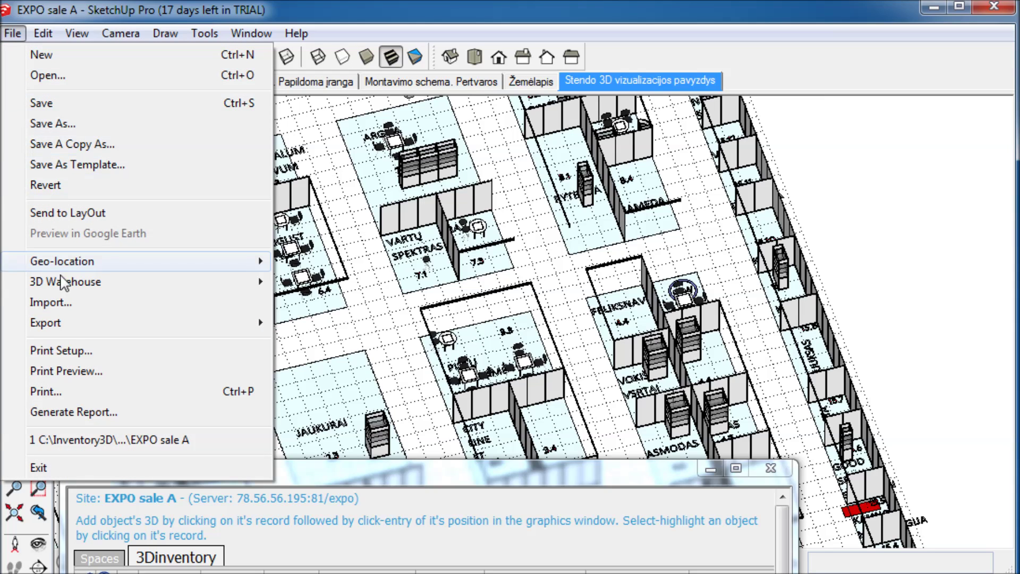
left_click(75, 412)
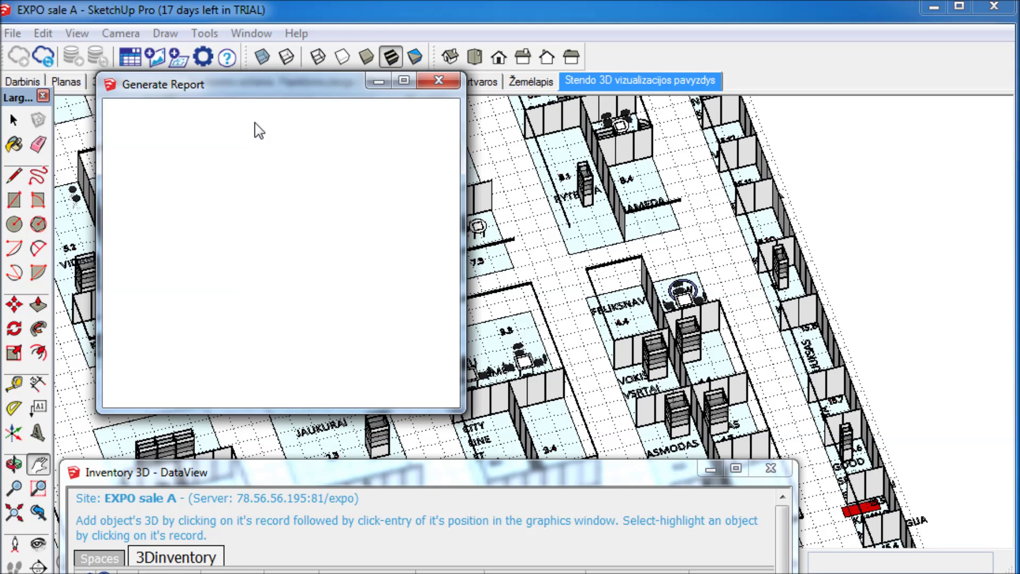
left_click_drag(243, 84, 269, 107)
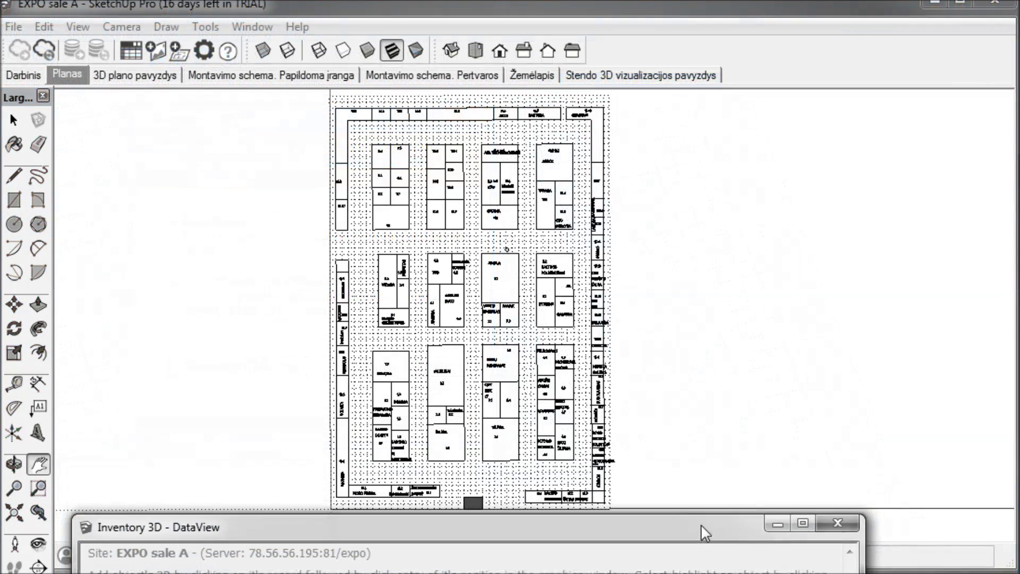
- Examine the booth numbers and exhibitor labels in the Planas scene
left_click_drag(700, 524, 693, 522)
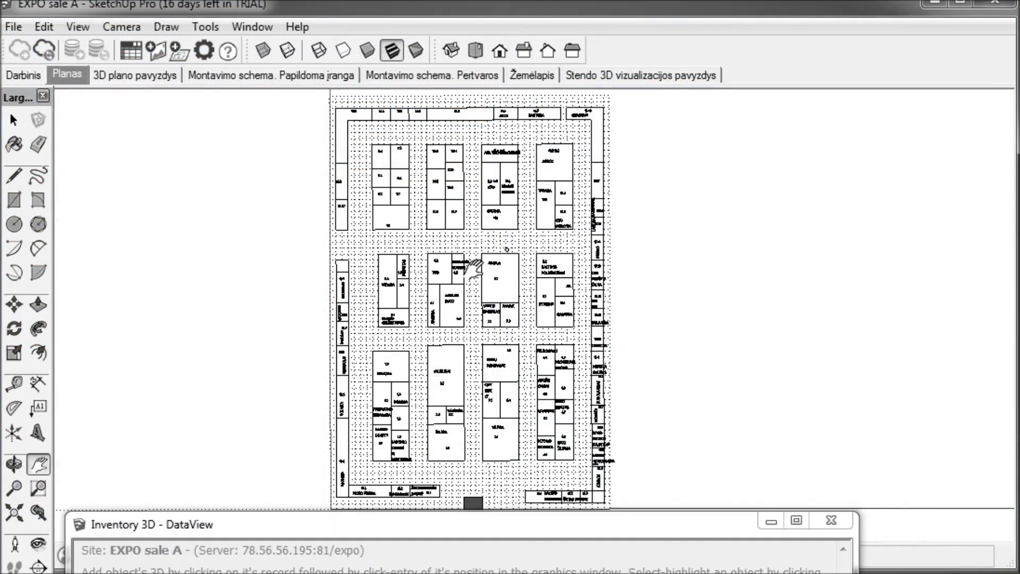
scroll(472, 269, "up", 3)
scroll(472, 267, "up", 3)
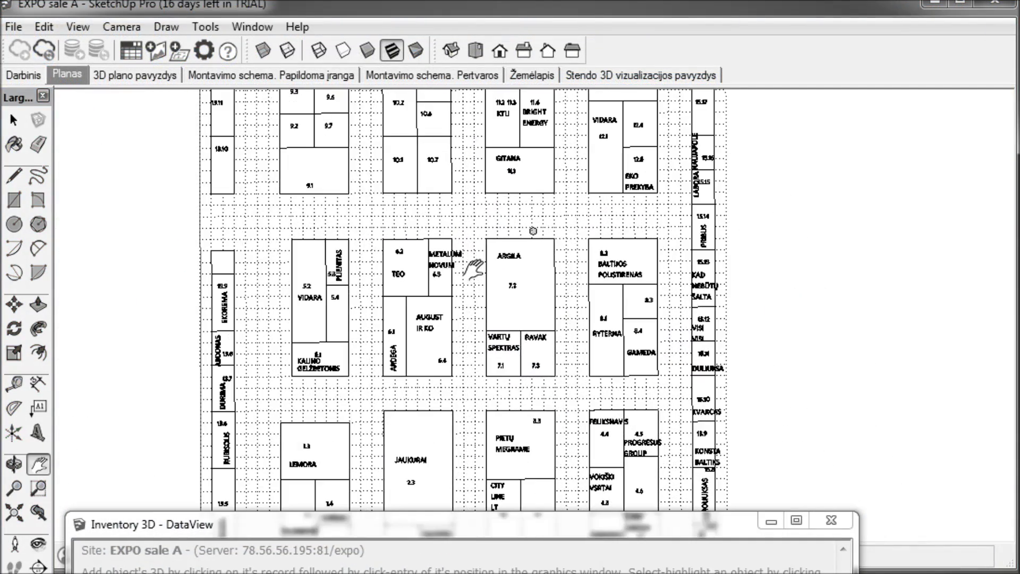
- Examine the equipment symbols and their legend in the Montavimo schema. Papildoma įranga scene
left_click(328, 76)
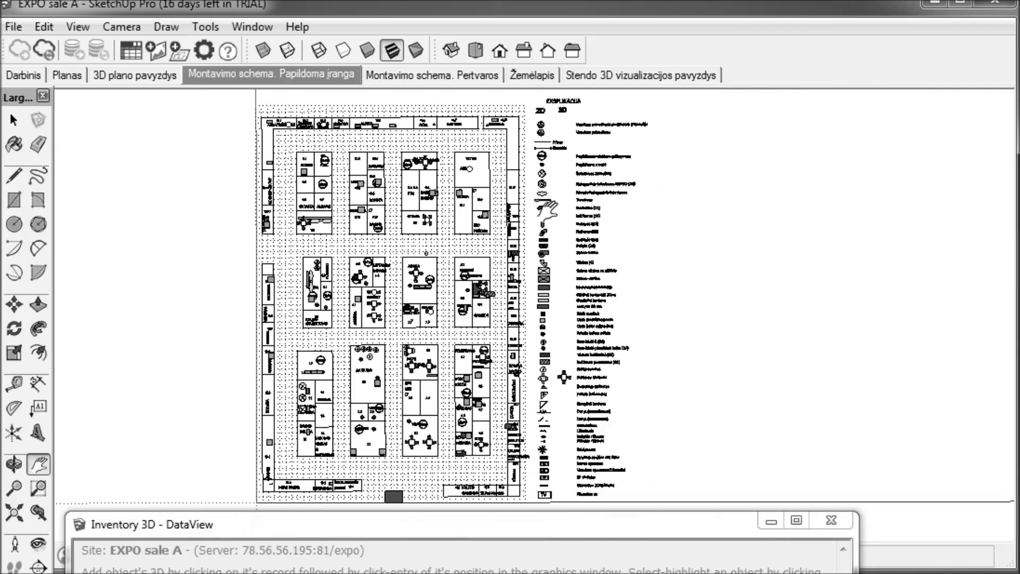
left_click_drag(555, 207, 526, 311)
scroll(526, 310, "up", 4)
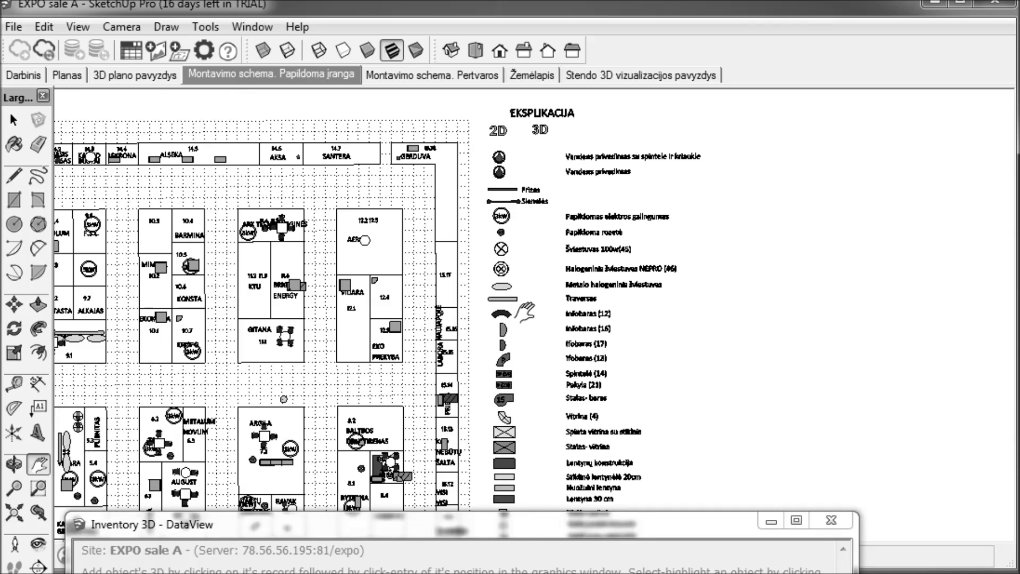
scroll(523, 308, "up", 3)
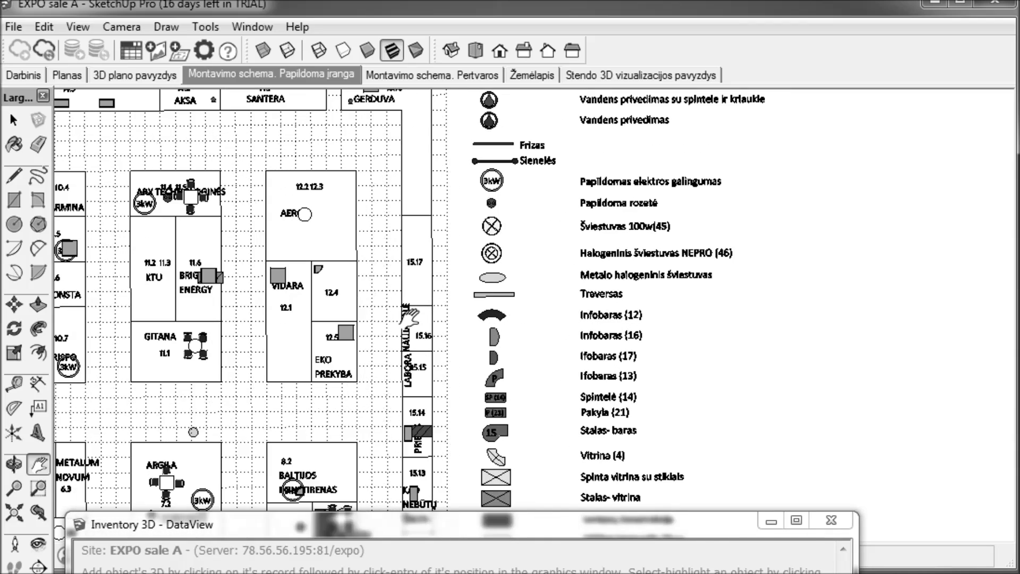
left_click_drag(307, 369, 475, 274)
- Examine the booths in the Stendo 3D vizualizacijos pavyzdys scene from the top and at an orbited angle
left_click(585, 75)
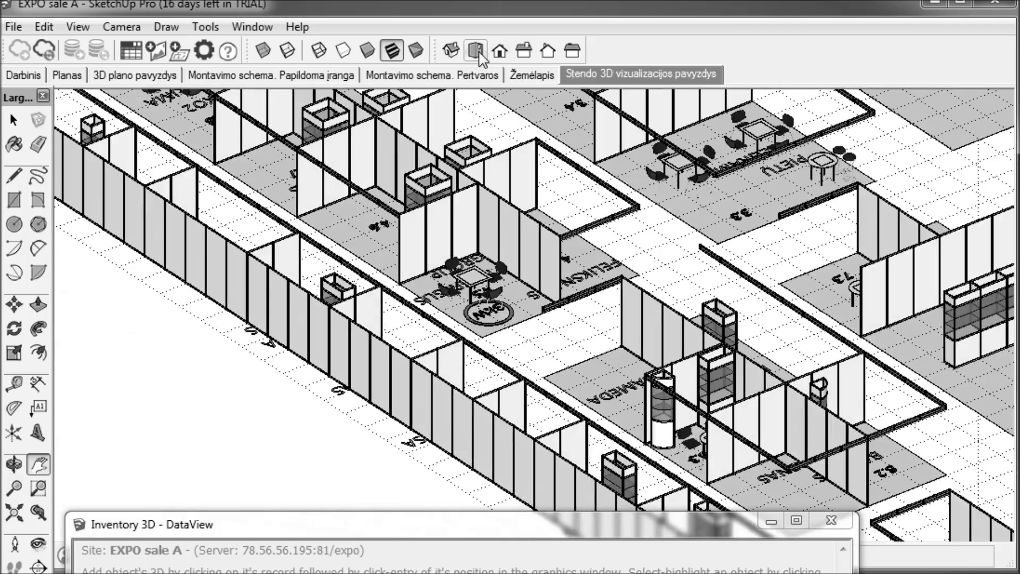
left_click(476, 51)
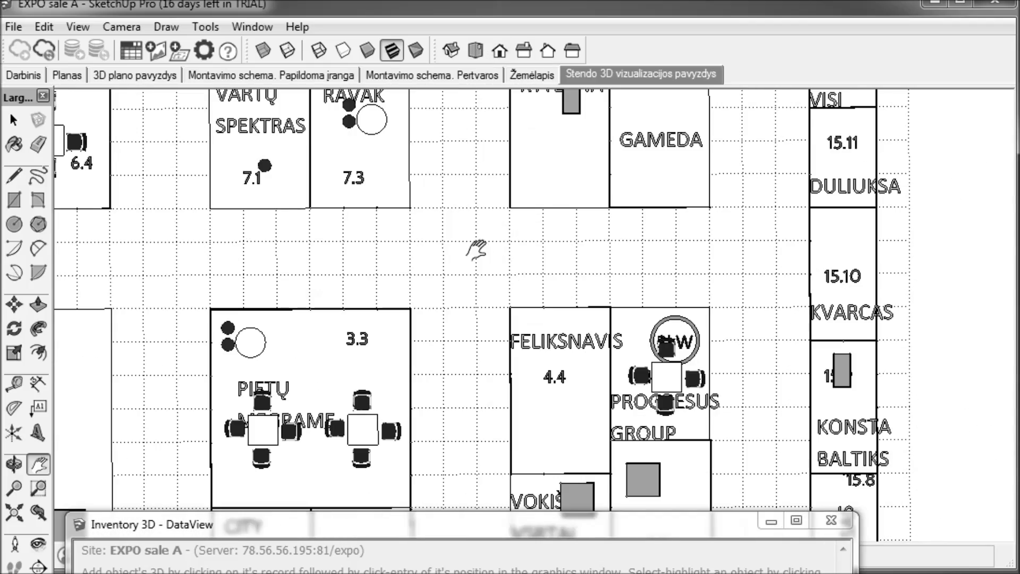
left_click_drag(477, 248, 425, 187)
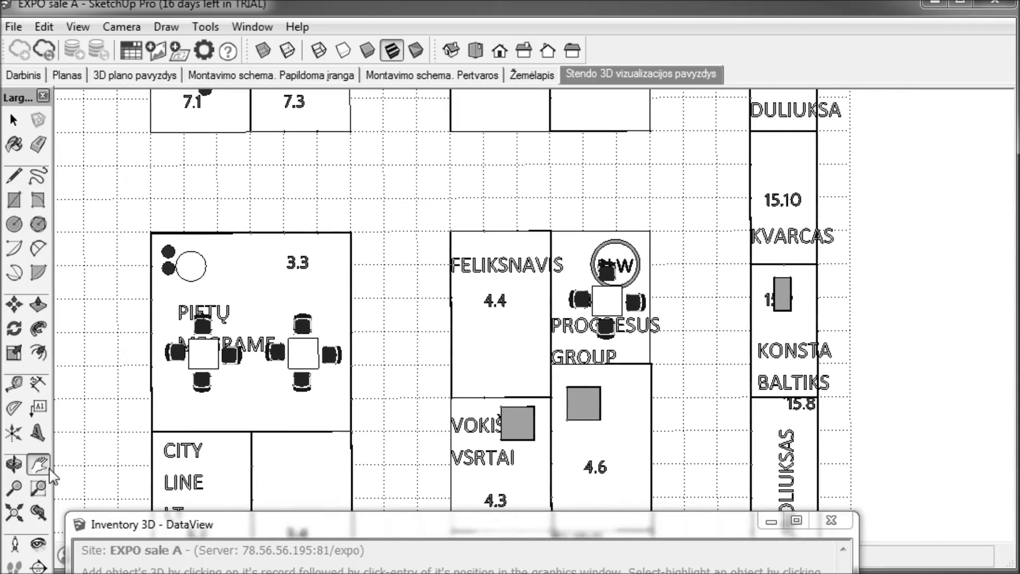
left_click(7, 467)
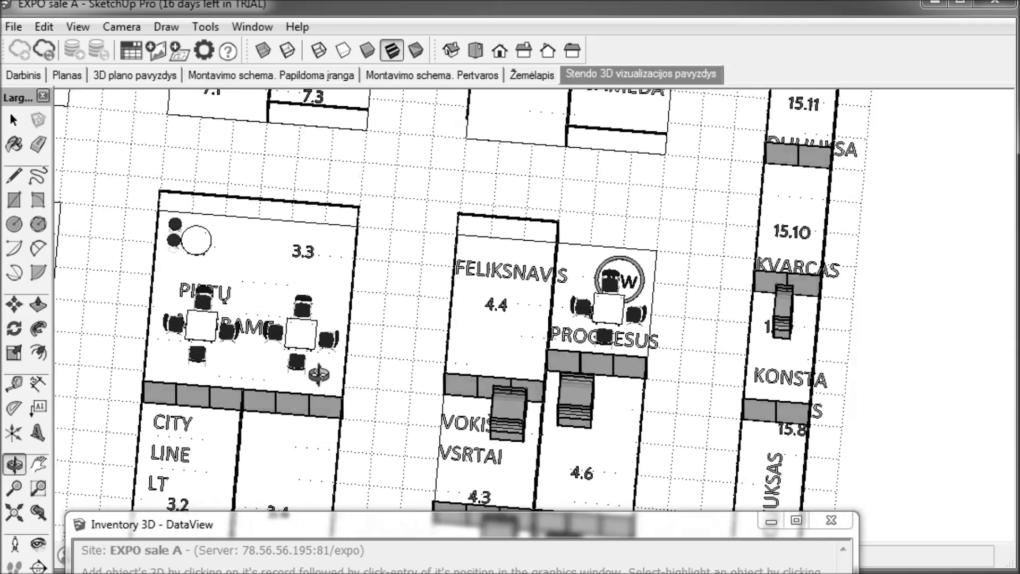